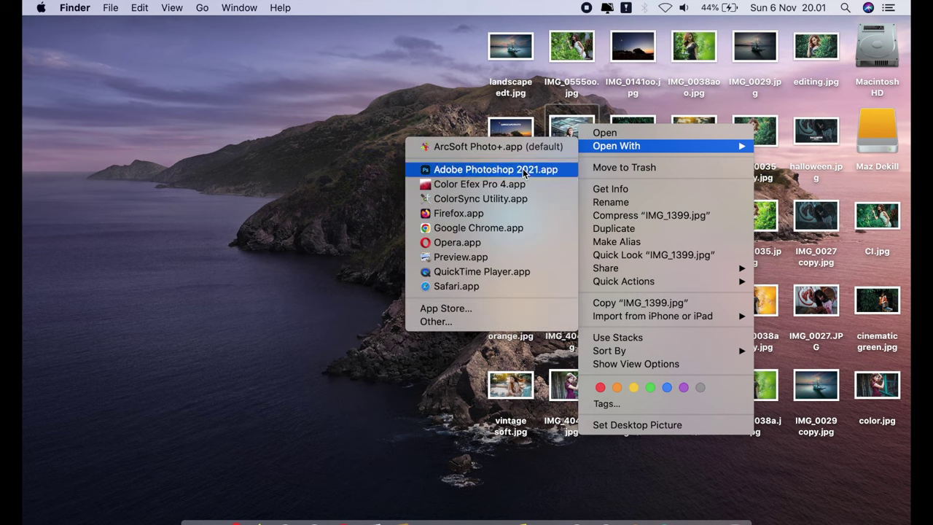
# Open IMG_1399.jpg from the Finder desktop with Adobe Photoshop 2021
pyautogui.click(495, 169)
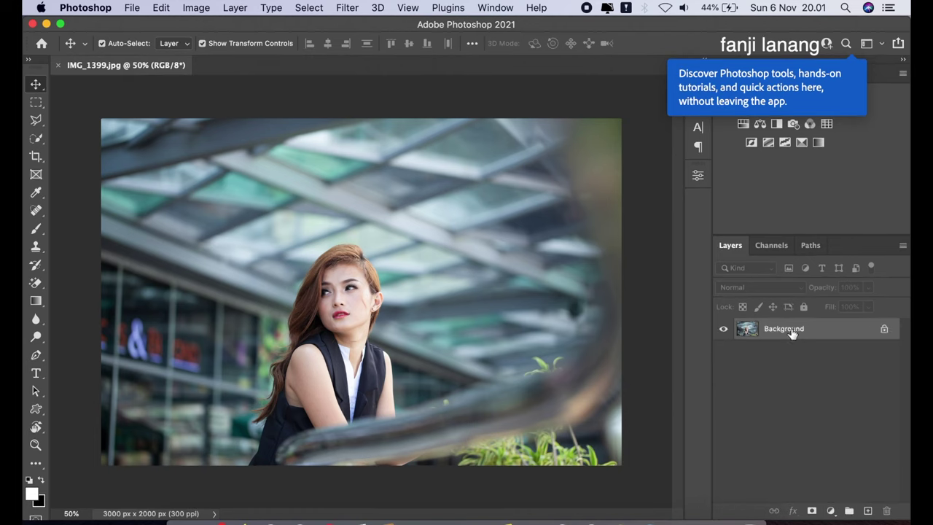
# Create a Background copy layer and run Filter > Camera Raw Filter on it
pyautogui.moveTo(792, 333); pyautogui.dragTo(866, 508)
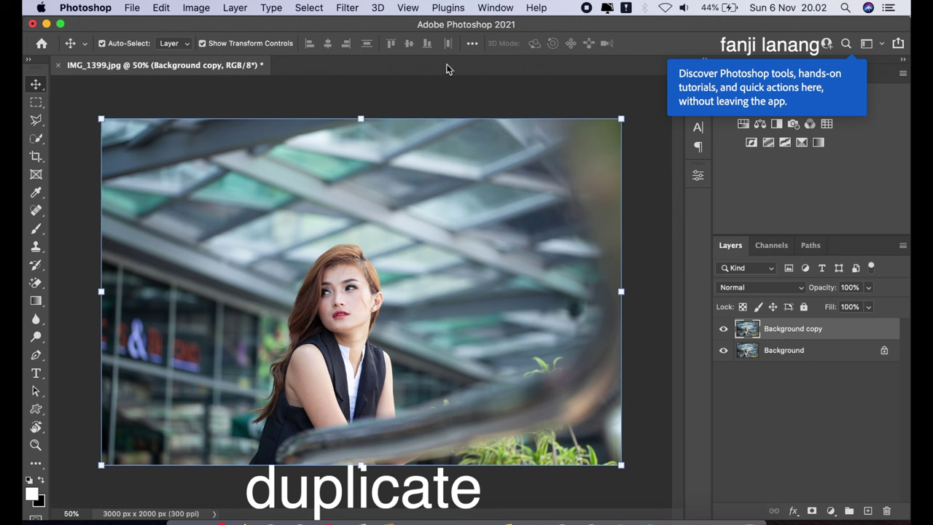
pyautogui.click(347, 7)
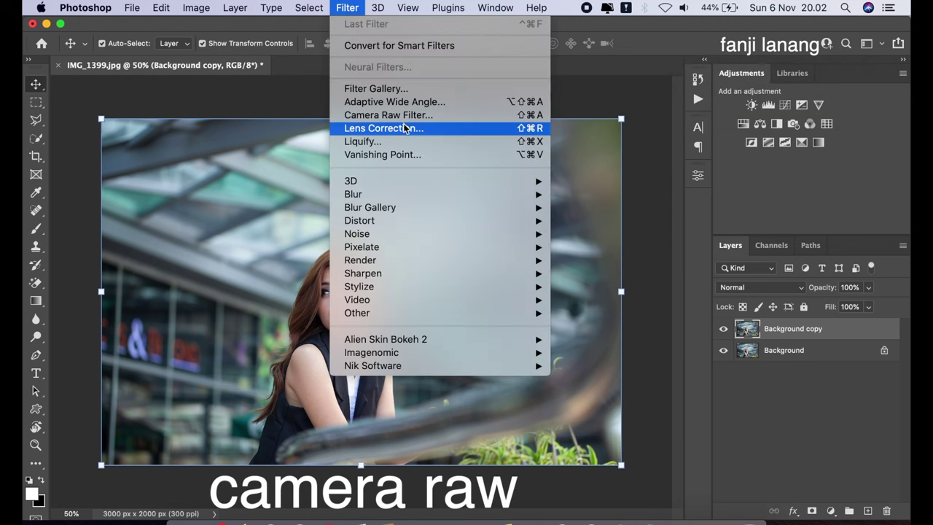
pyautogui.click(527, 117)
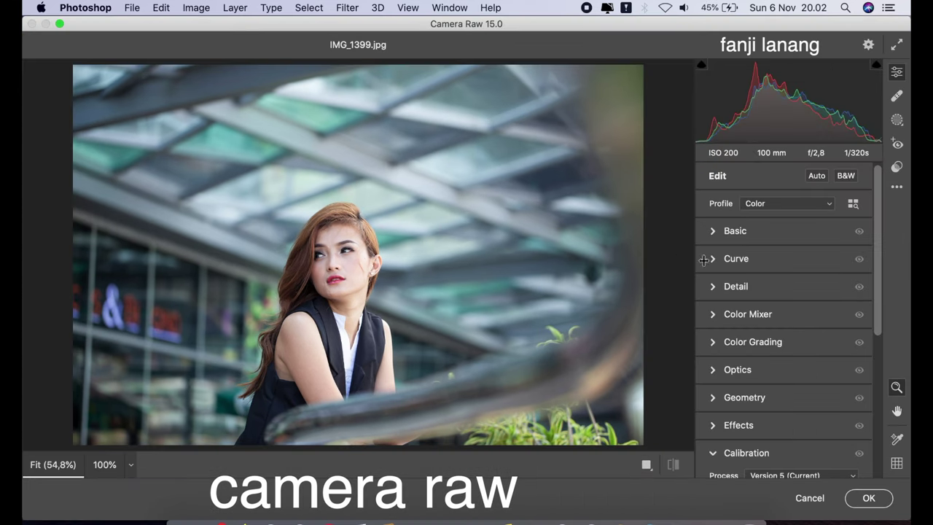
# In Basic, set Highlights -50, Shadows +100, Texture -5 and Clarity +10
pyautogui.click(717, 231)
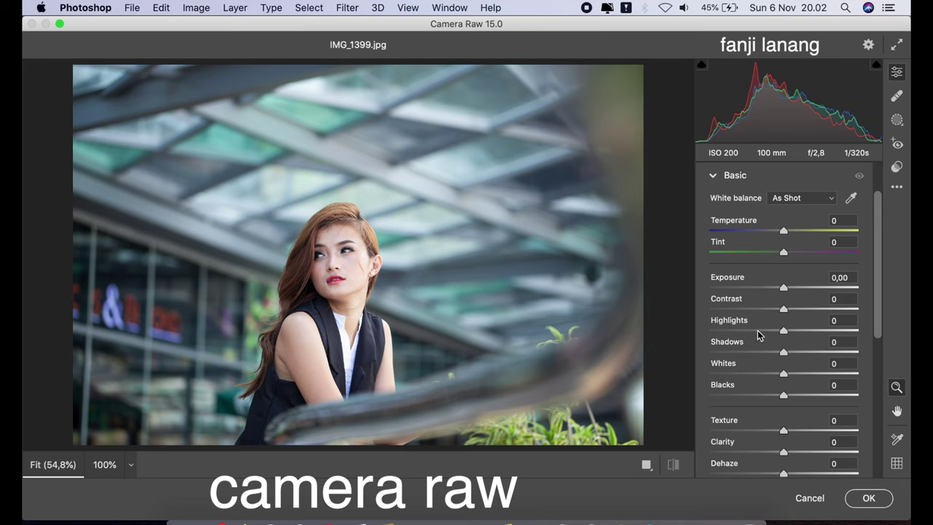
pyautogui.click(759, 331)
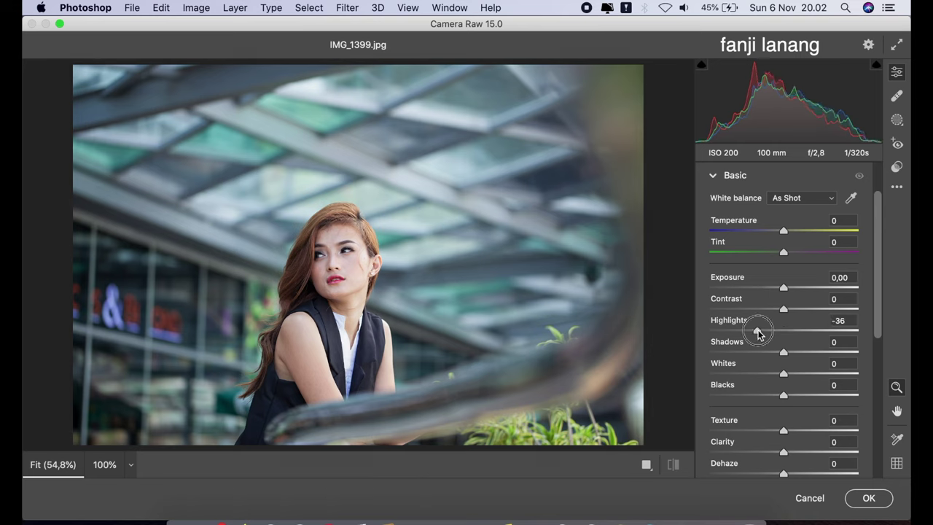
pyautogui.moveTo(758, 331); pyautogui.dragTo(747, 331)
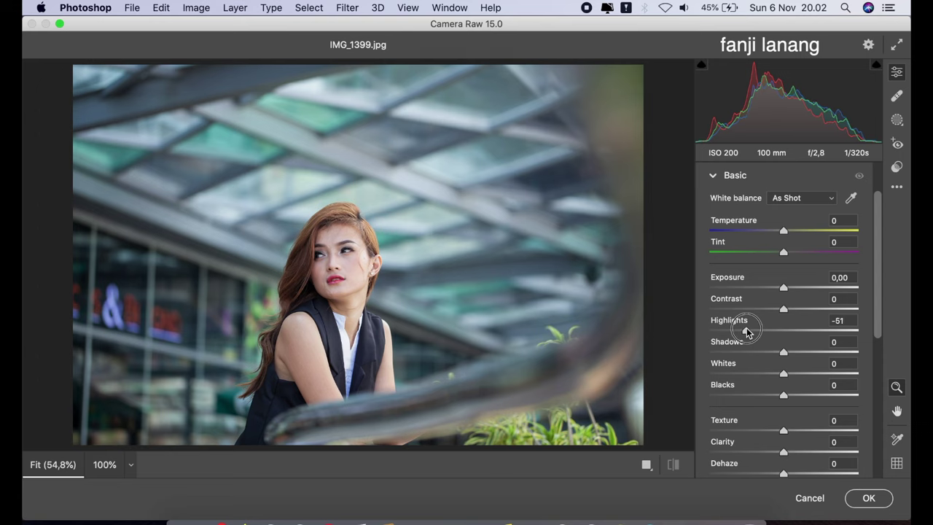
pyautogui.moveTo(747, 332); pyautogui.dragTo(748, 332)
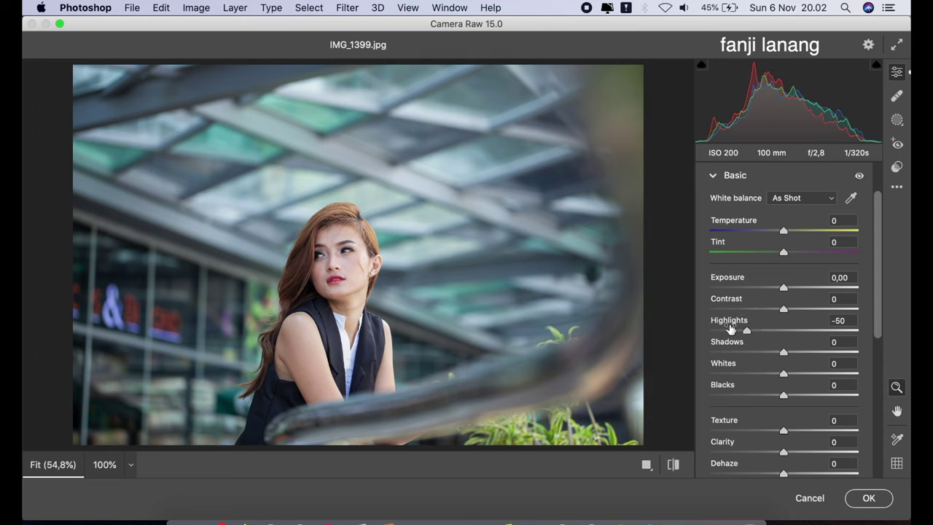
pyautogui.moveTo(783, 352); pyautogui.dragTo(904, 348)
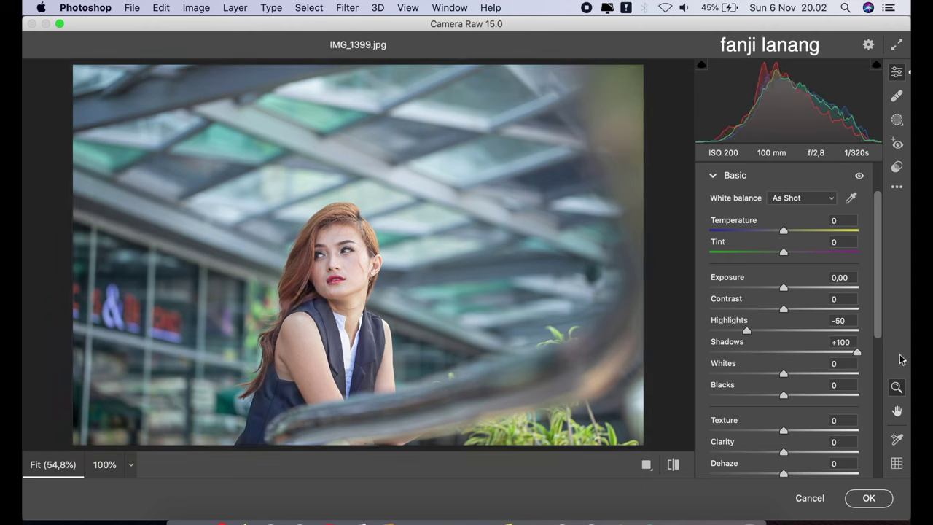
pyautogui.moveTo(782, 432)
pyautogui.mouseDown()
pyautogui.moveTo(773, 443)
pyautogui.moveTo(793, 463)
pyautogui.mouseUp()
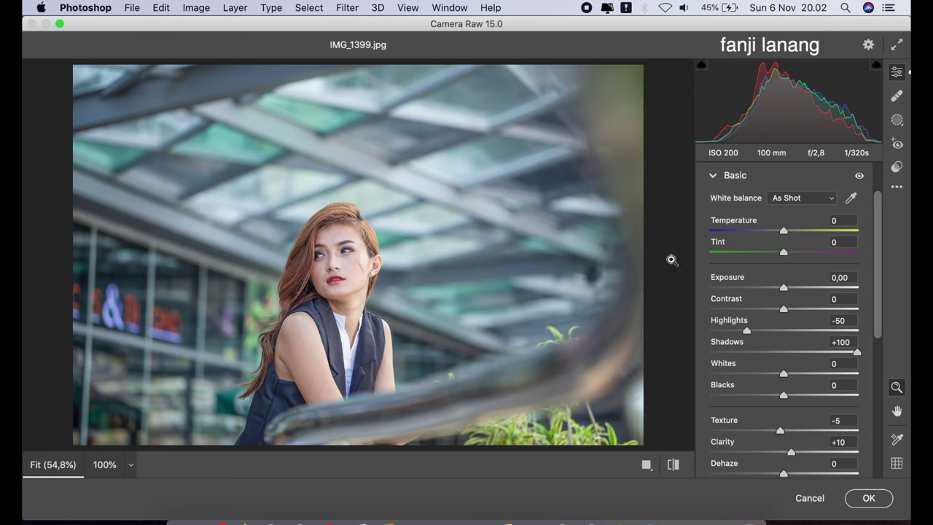
pyautogui.click(712, 181)
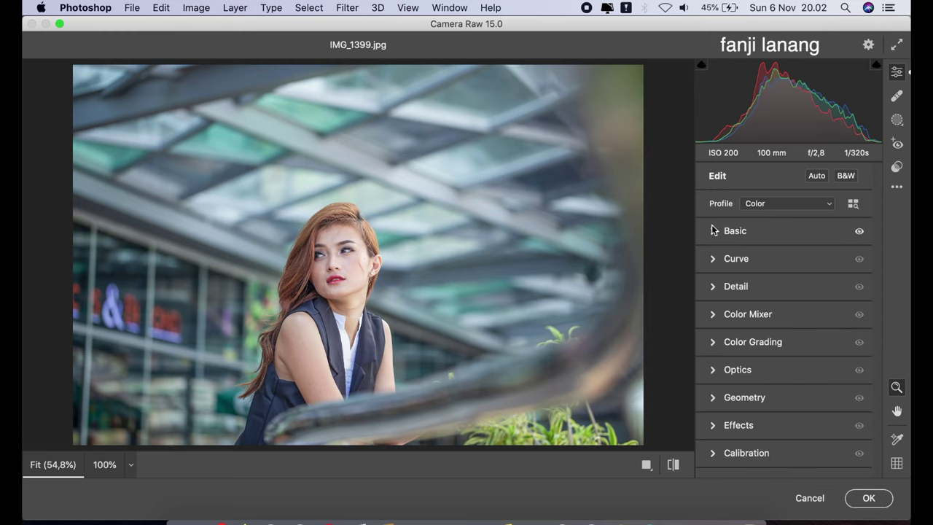
# On the RGB point curve, lift the black point to 23 and map 128 to 121
pyautogui.click(713, 259)
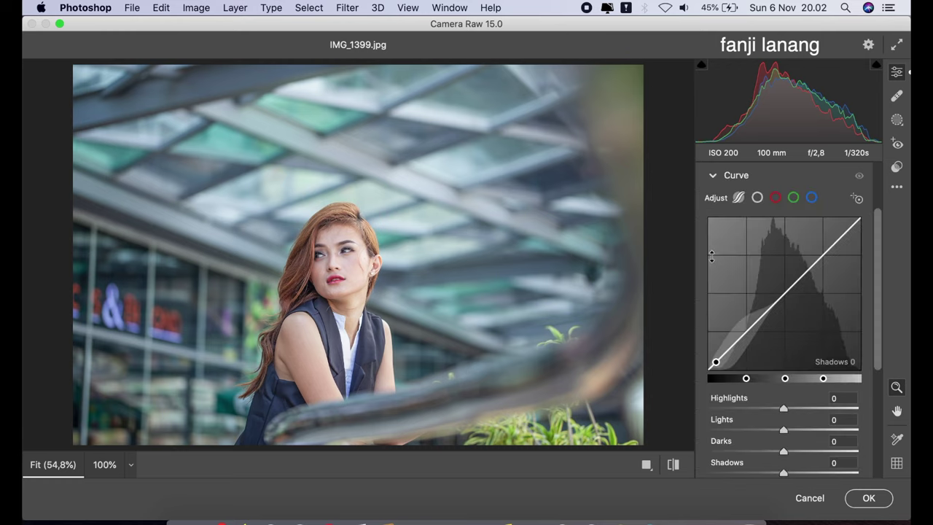
pyautogui.click(757, 198)
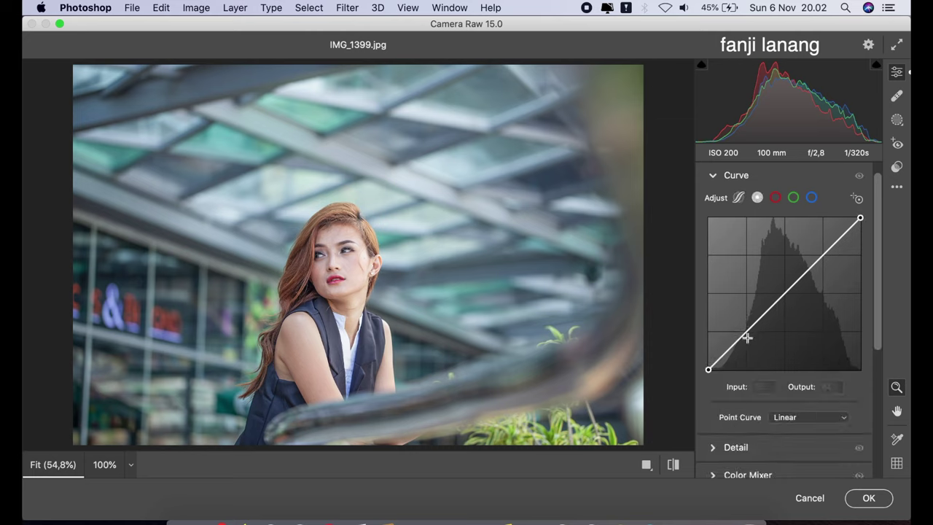
pyautogui.moveTo(745, 336); pyautogui.dragTo(745, 340)
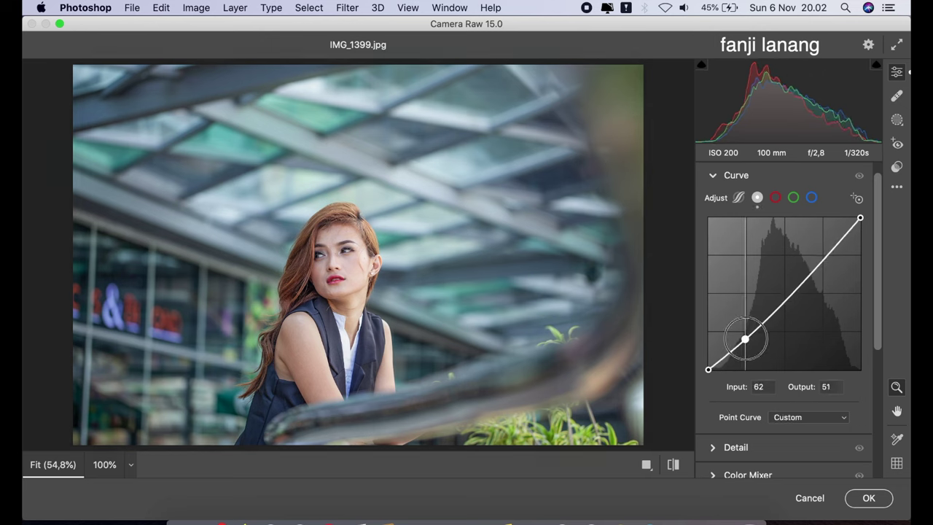
pyautogui.moveTo(708, 369); pyautogui.dragTo(708, 355)
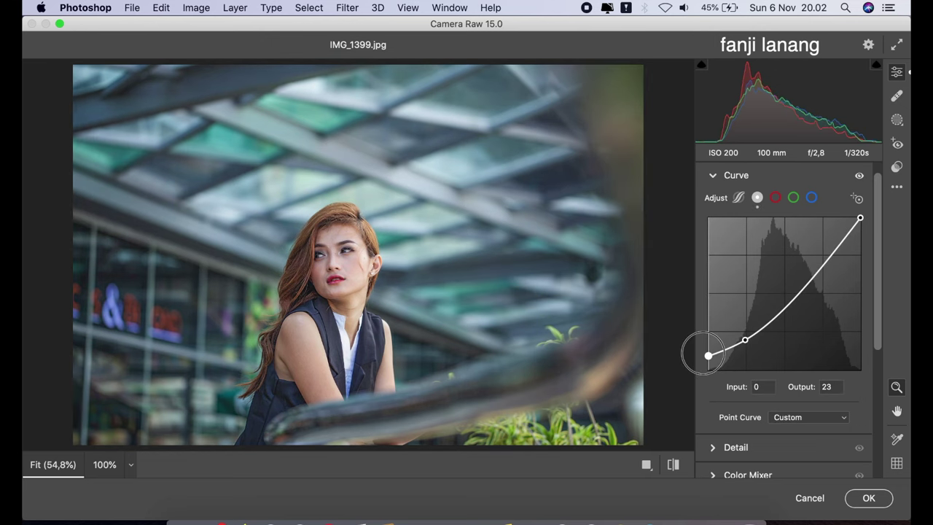
pyautogui.click(786, 299)
pyautogui.moveTo(786, 300); pyautogui.dragTo(785, 296)
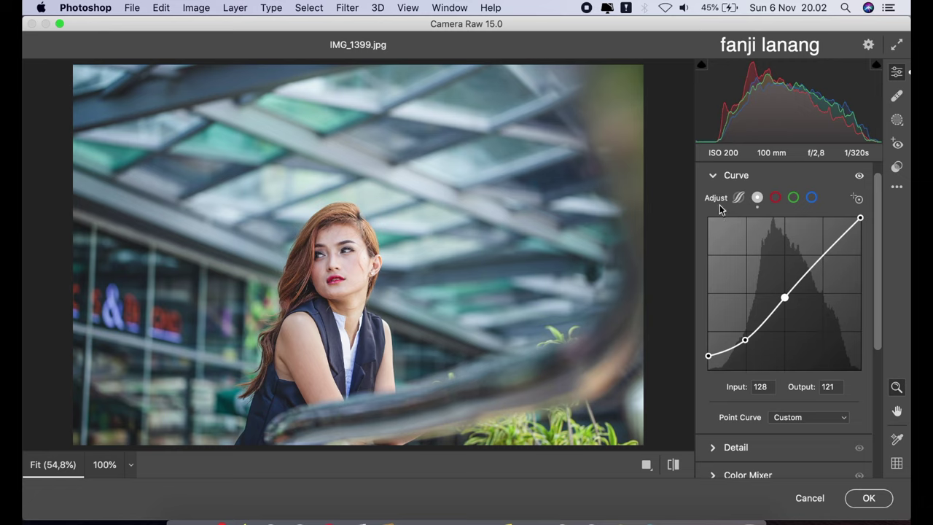
# In the Blue curve channel, pull the white point down to 223
pyautogui.click(812, 198)
pyautogui.moveTo(861, 218); pyautogui.dragTo(867, 238)
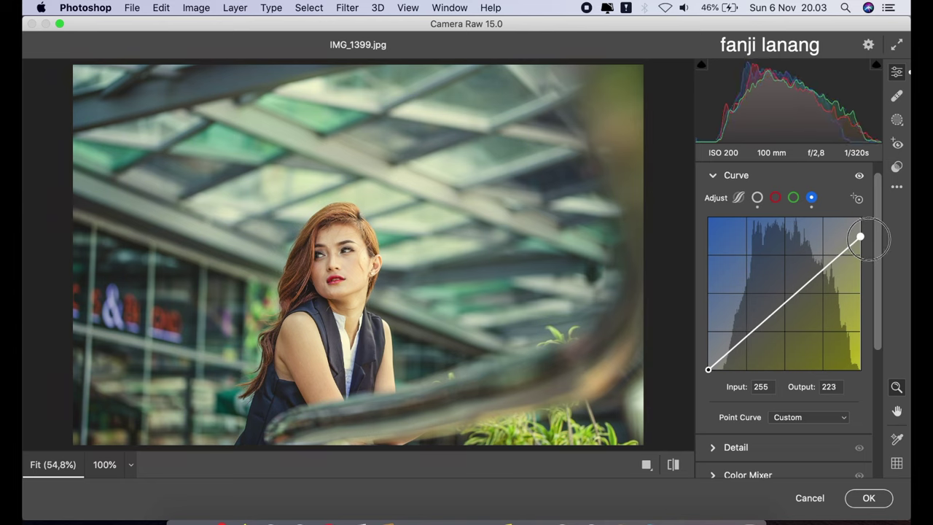
pyautogui.click(714, 176)
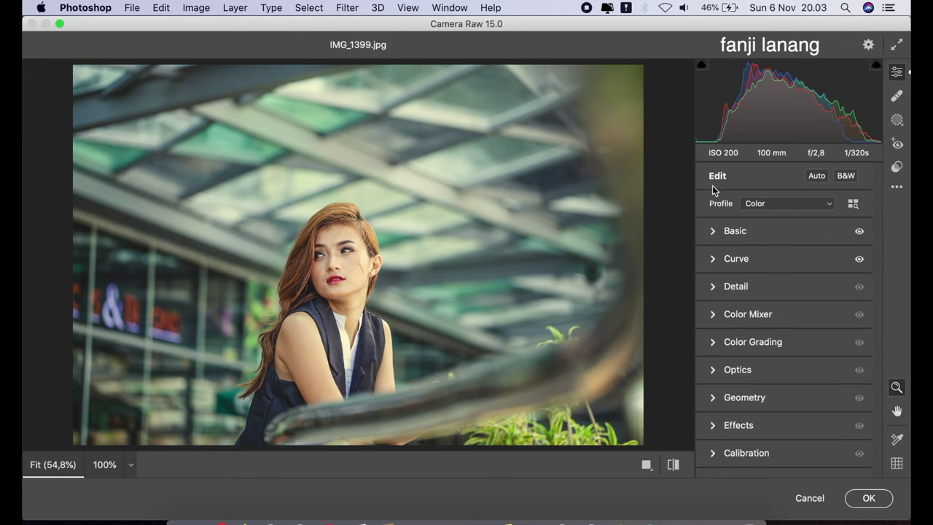
# In Color Mixer, shift the Yellows, Greens and Blues hues and push Aquas hue to +100
pyautogui.click(716, 313)
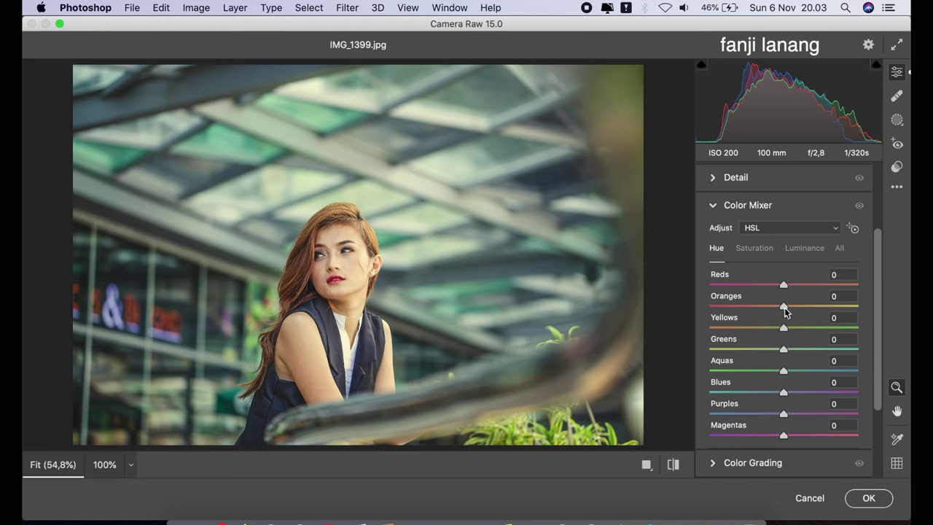
pyautogui.moveTo(783, 328); pyautogui.dragTo(775, 331)
pyautogui.moveTo(784, 350)
pyautogui.mouseDown()
pyautogui.moveTo(797, 352)
pyautogui.moveTo(792, 360)
pyautogui.mouseUp()
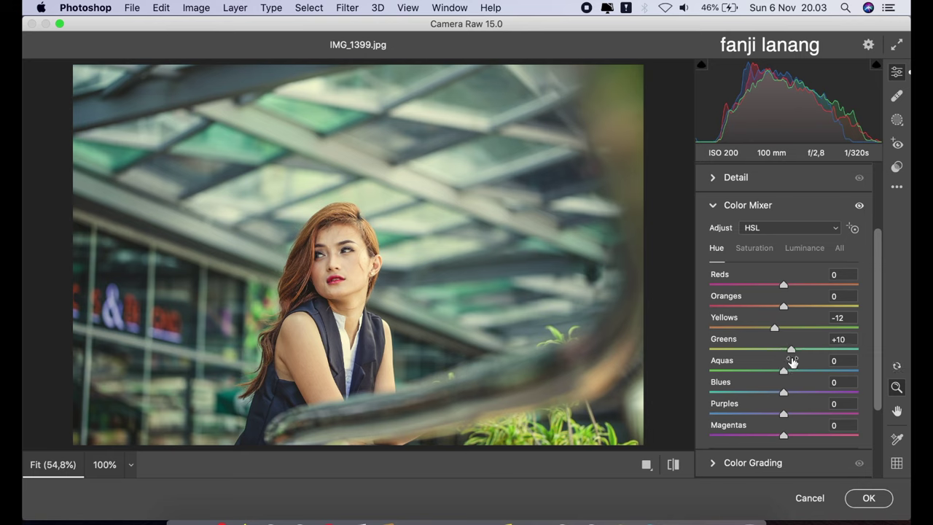
pyautogui.moveTo(792, 371); pyautogui.dragTo(904, 374)
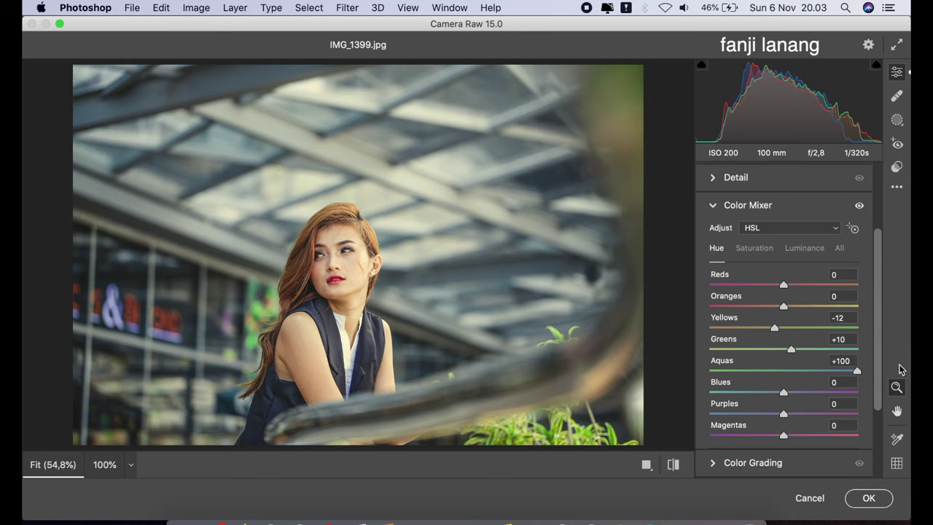
pyautogui.moveTo(783, 392); pyautogui.dragTo(769, 401)
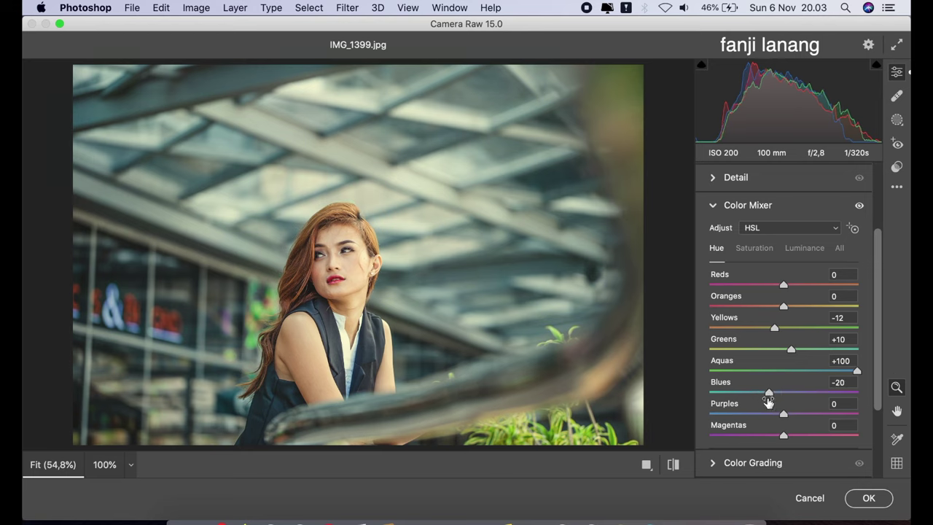
# Set Yellows and Greens saturation to -100 and Oranges luminance to +22
pyautogui.click(758, 251)
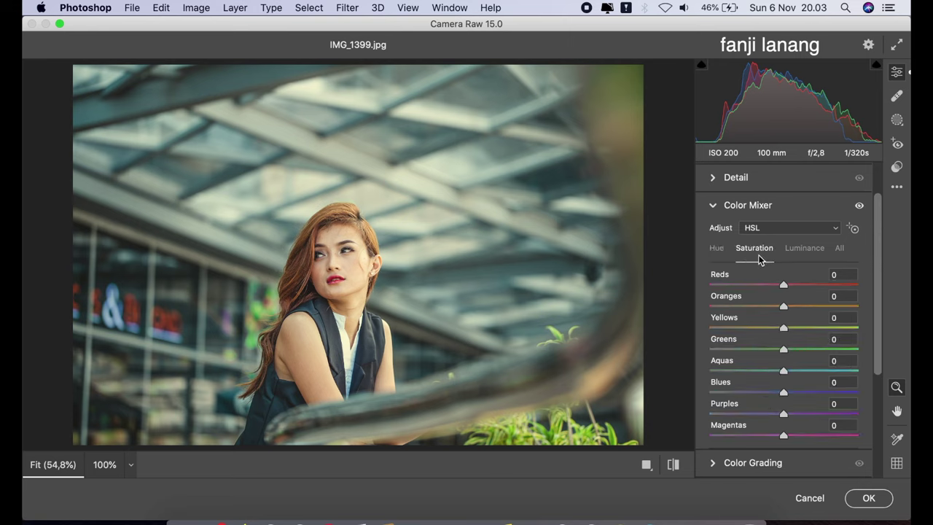
pyautogui.moveTo(737, 328)
pyautogui.mouseDown()
pyautogui.moveTo(694, 329)
pyautogui.moveTo(693, 358)
pyautogui.mouseUp()
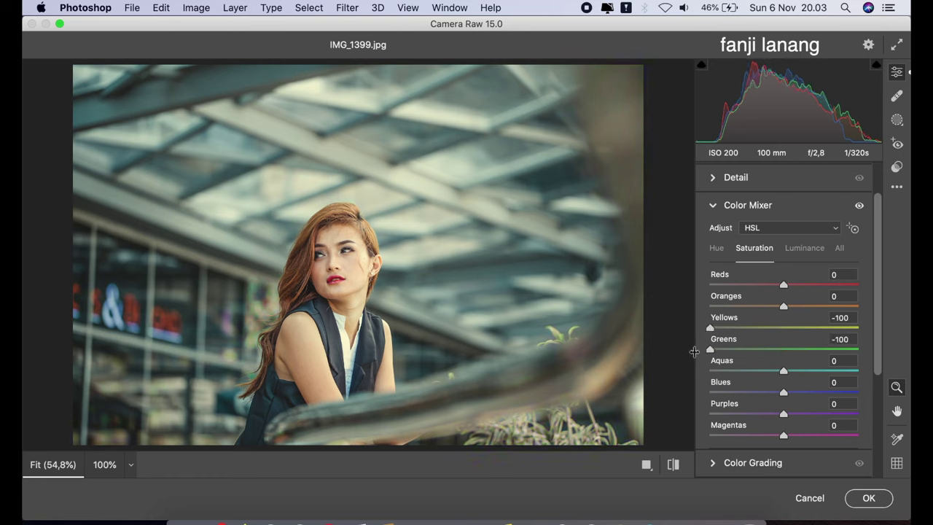
pyautogui.click(805, 249)
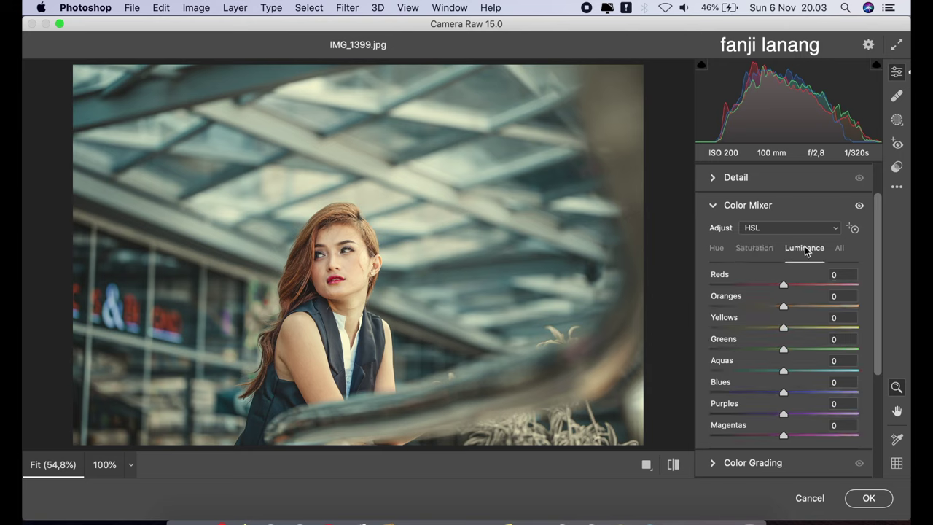
pyautogui.moveTo(796, 305); pyautogui.dragTo(800, 306)
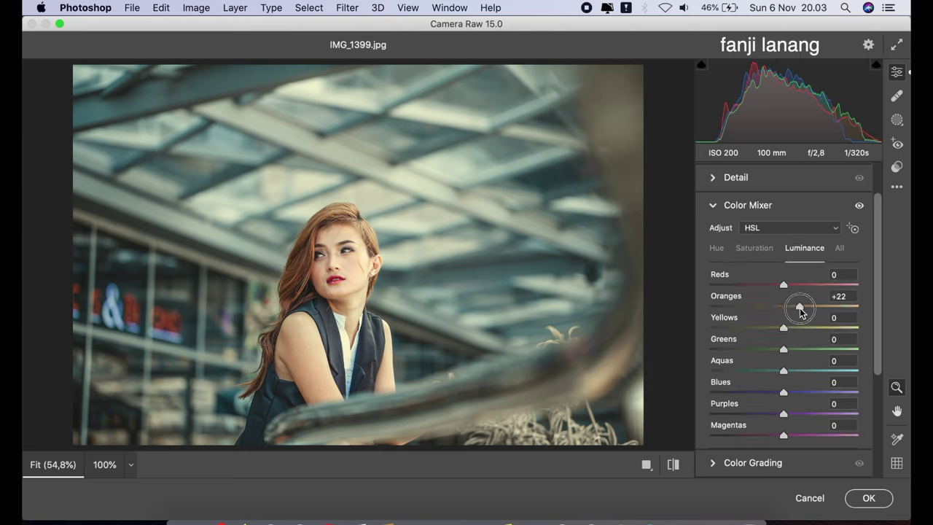
pyautogui.click(715, 206)
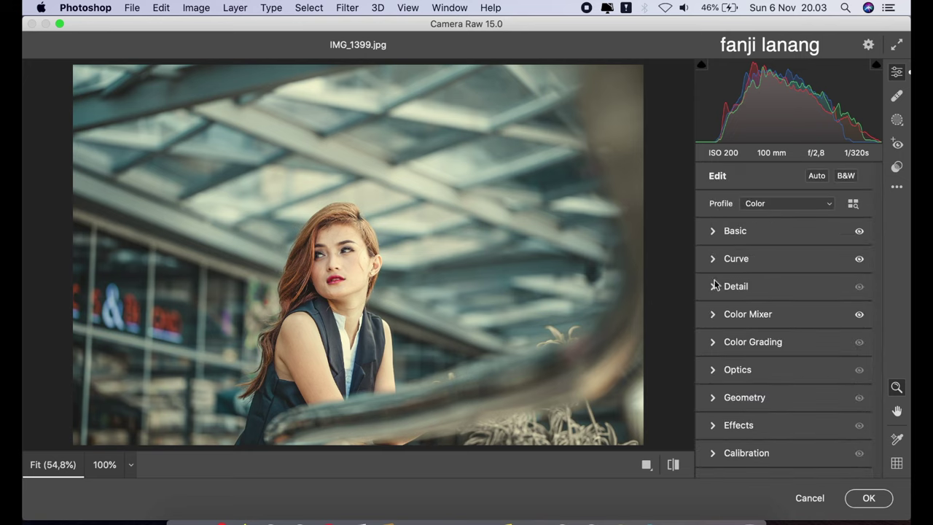
# In Optics, set Vignette to -44 with Midpoint 15
pyautogui.click(713, 371)
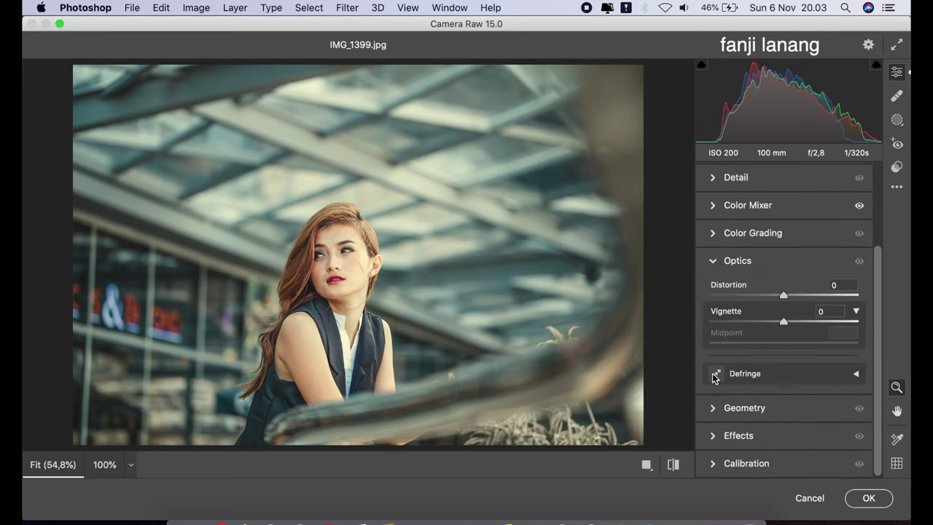
pyautogui.moveTo(761, 322); pyautogui.dragTo(697, 357)
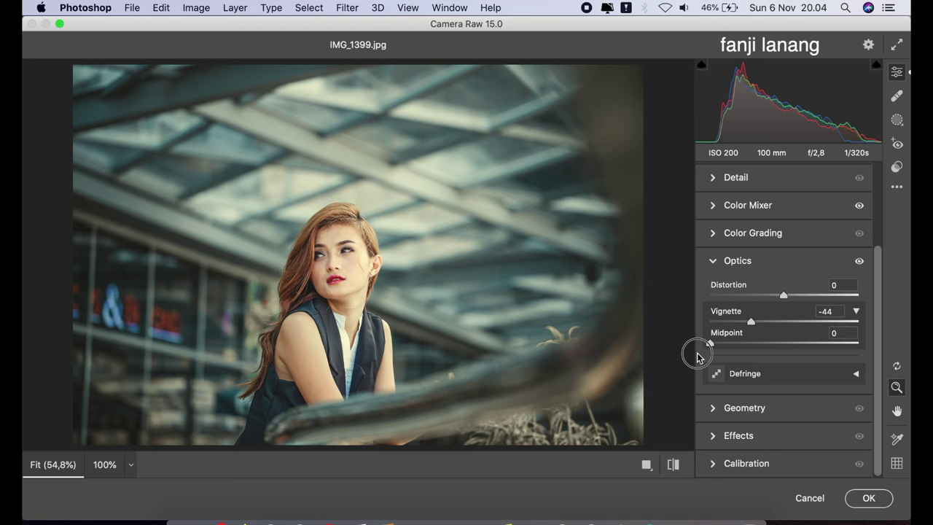
pyautogui.moveTo(696, 358); pyautogui.dragTo(728, 355)
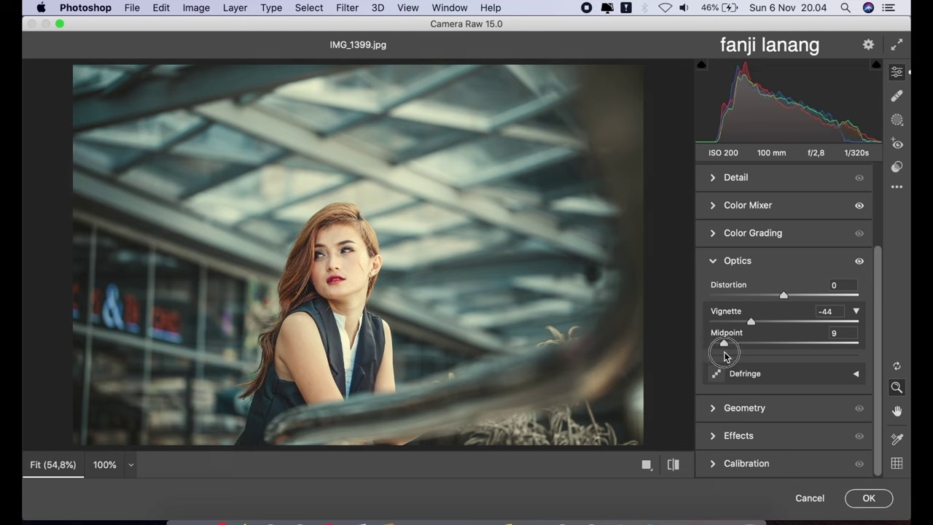
pyautogui.moveTo(727, 355); pyautogui.dragTo(732, 359)
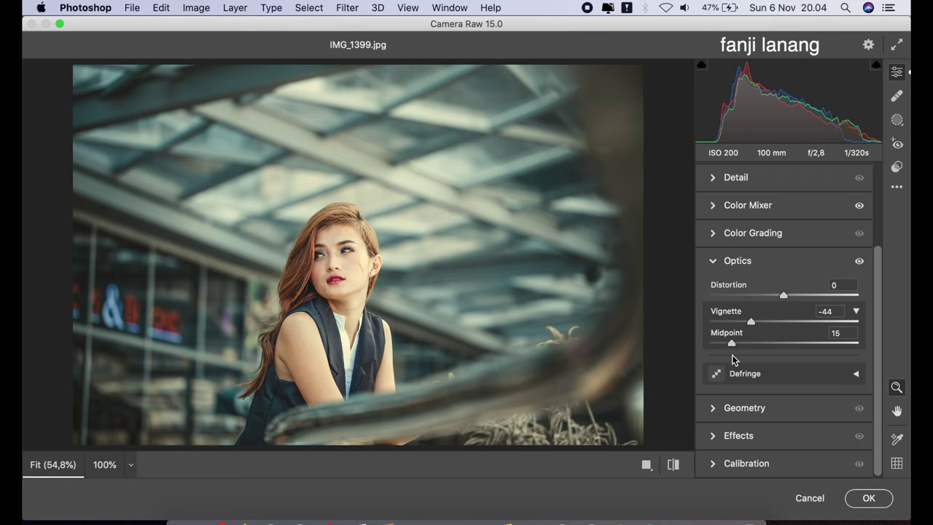
pyautogui.click(712, 260)
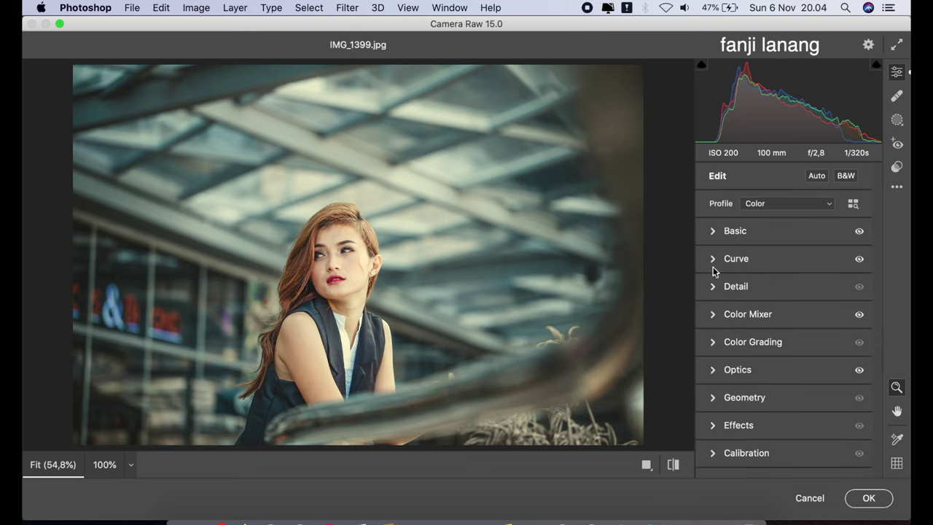
# In Calibration, set Red Primary Hue +70, Saturation +25, Green Hue +100, Blue Hue -25
pyautogui.click(713, 452)
pyautogui.click(831, 313)
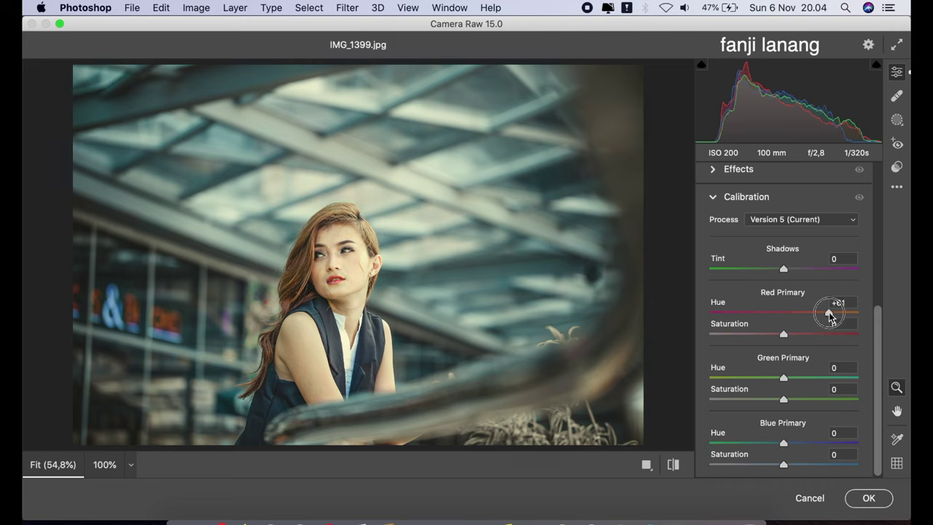
pyautogui.moveTo(831, 317); pyautogui.dragTo(836, 328)
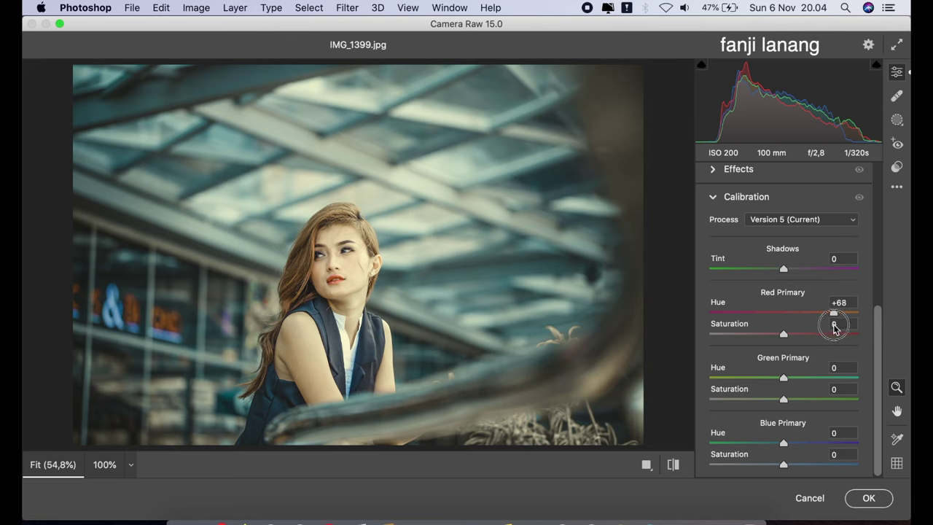
pyautogui.moveTo(834, 328)
pyautogui.mouseDown()
pyautogui.moveTo(837, 337)
pyautogui.moveTo(802, 342)
pyautogui.mouseUp()
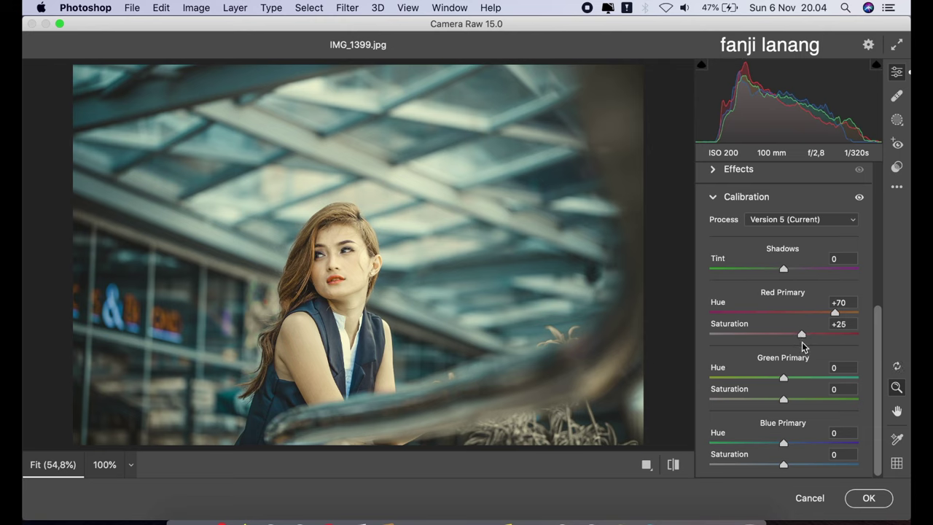
pyautogui.moveTo(807, 378); pyautogui.dragTo(896, 387)
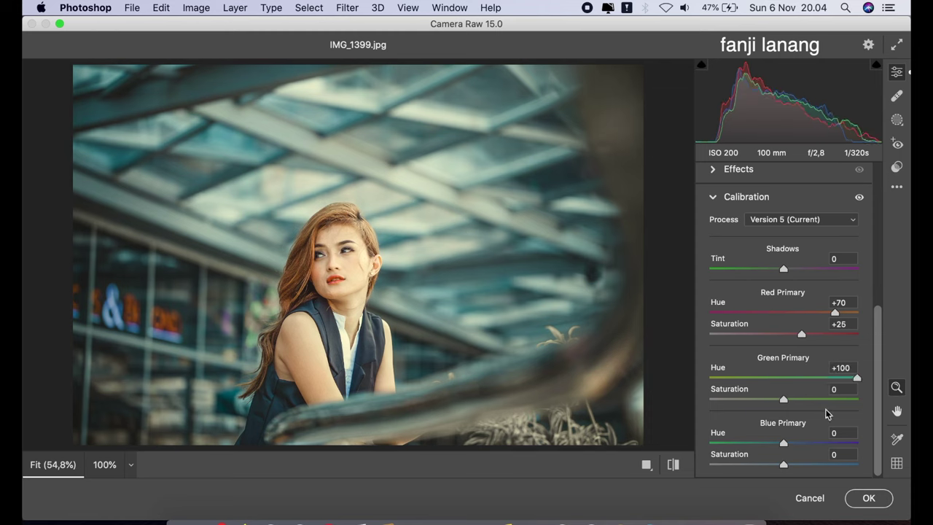
pyautogui.click(772, 443)
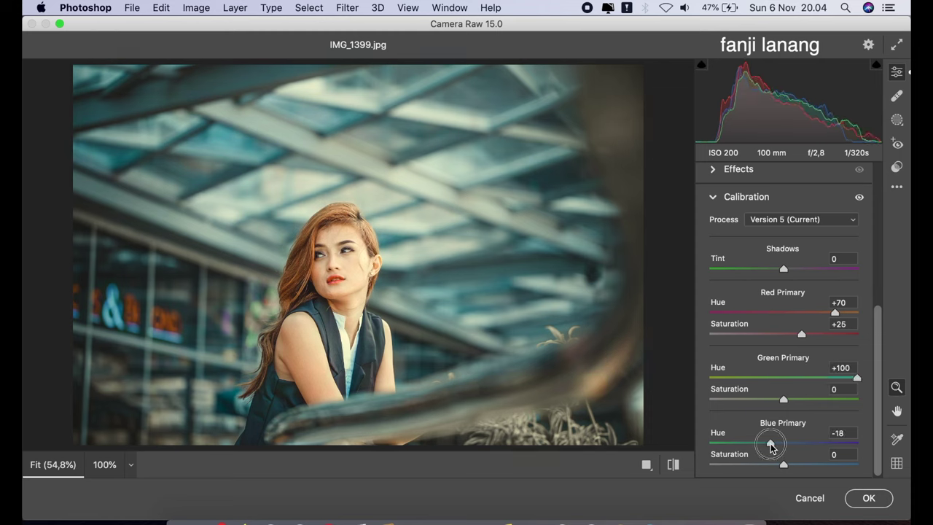
pyautogui.moveTo(771, 446); pyautogui.dragTo(765, 449)
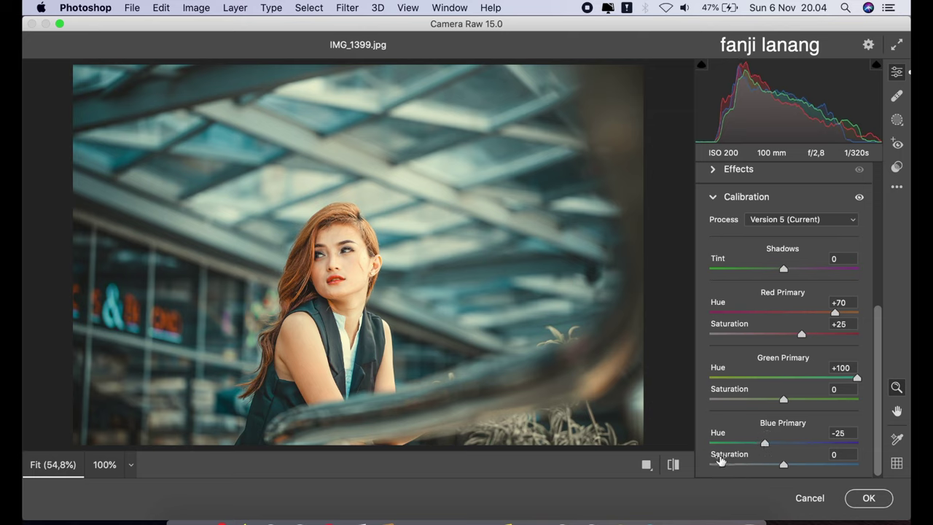
# Compare the before/after preview and apply the Camera Raw filter with OK
pyautogui.click(674, 464)
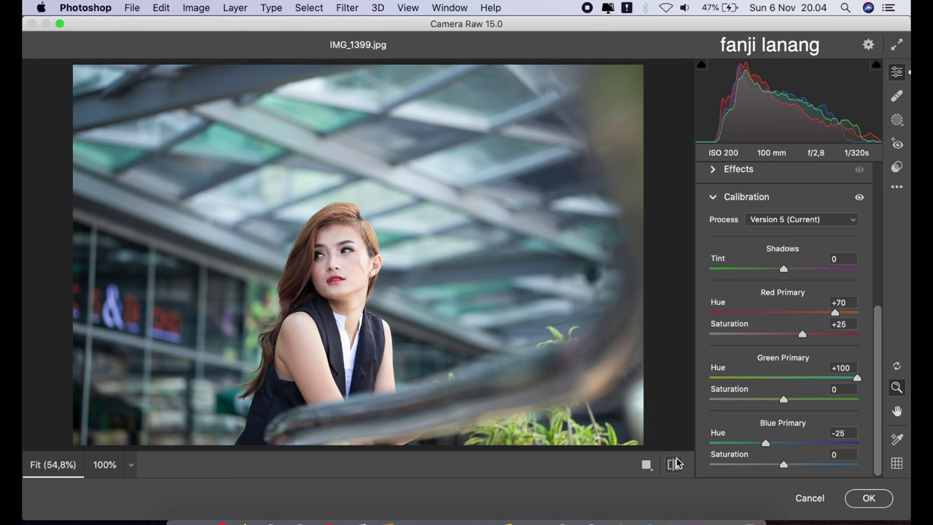
pyautogui.click(674, 465)
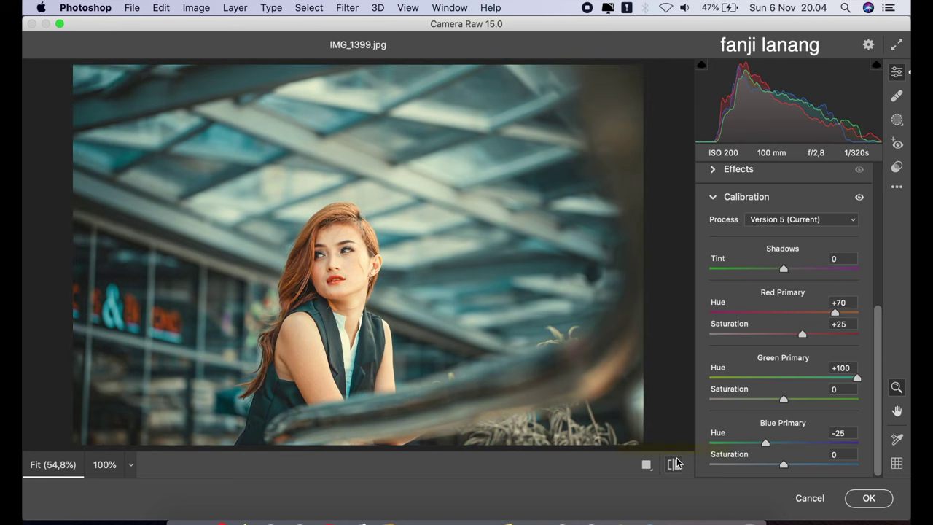
pyautogui.click(868, 498)
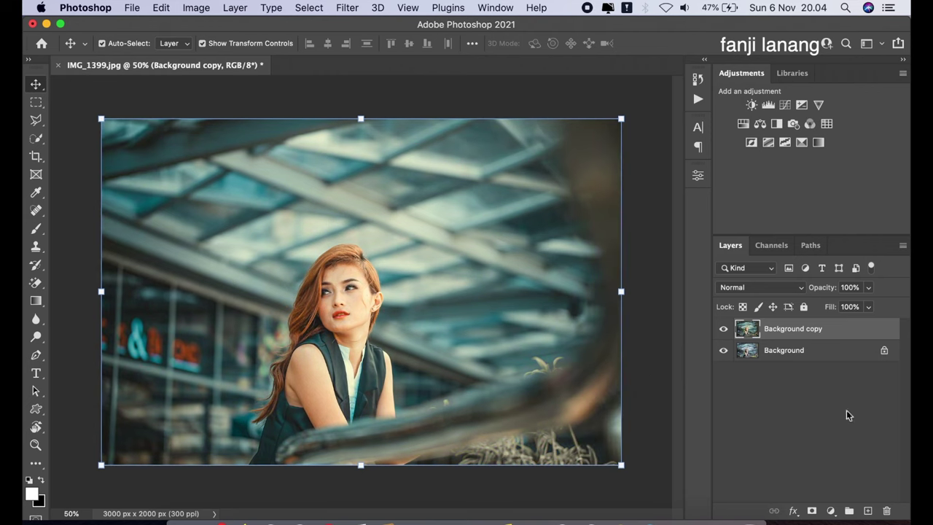
# On a new Layer 1, load the handwritten signature brush preset at a smaller size
pyautogui.click(868, 510)
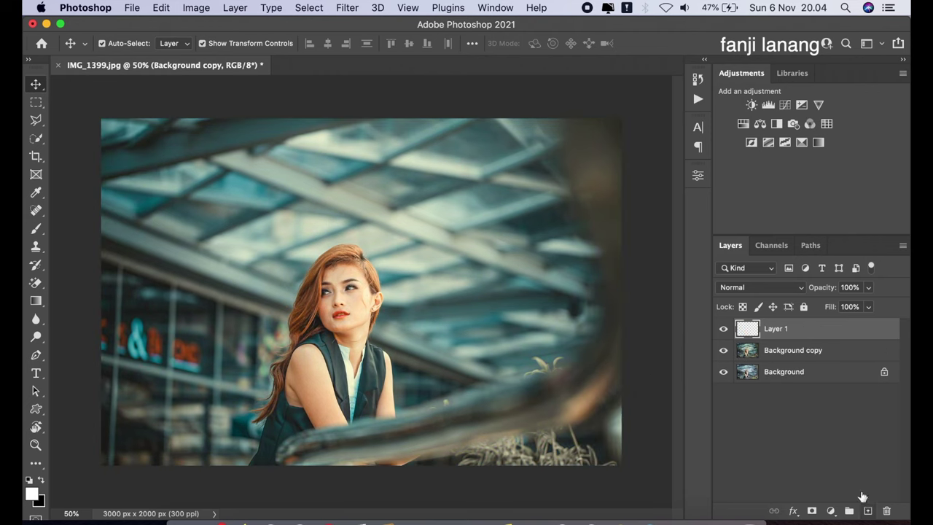
pyautogui.click(36, 228)
pyautogui.click(122, 45)
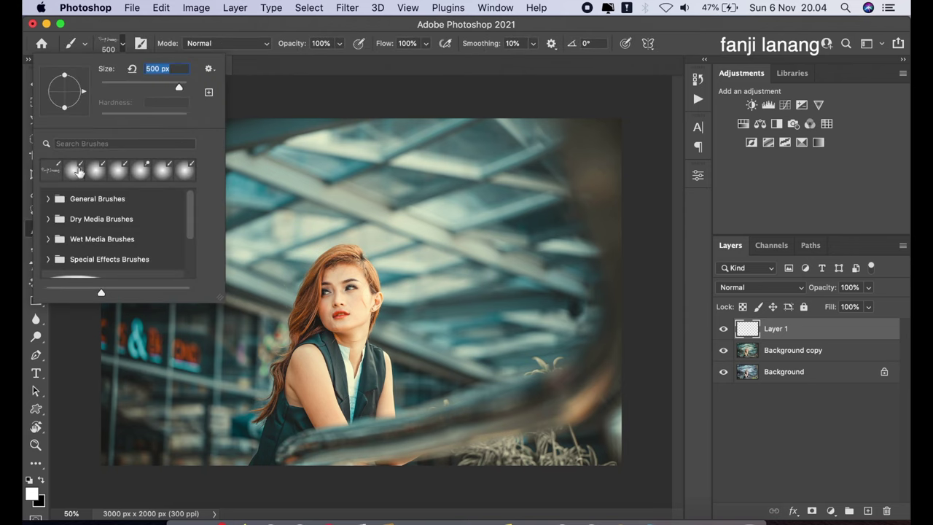
pyautogui.click(283, 70)
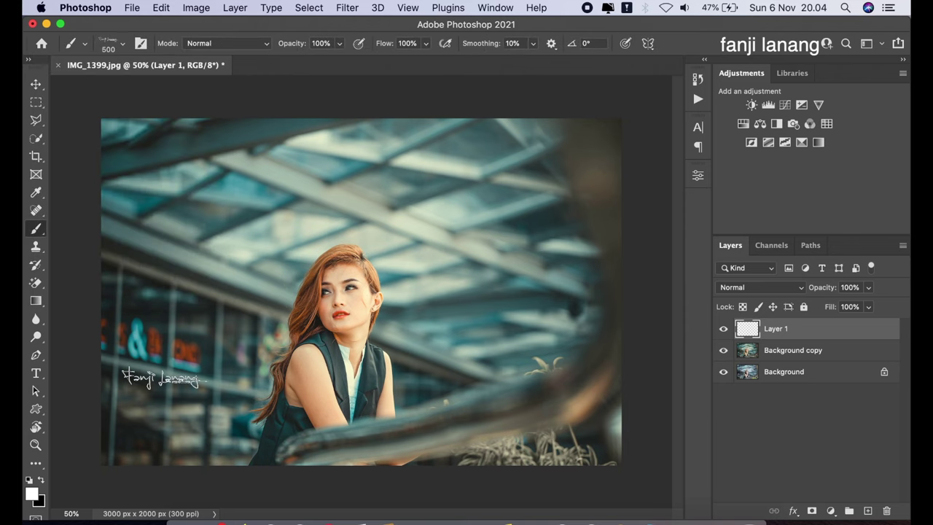
pyautogui.press('[')
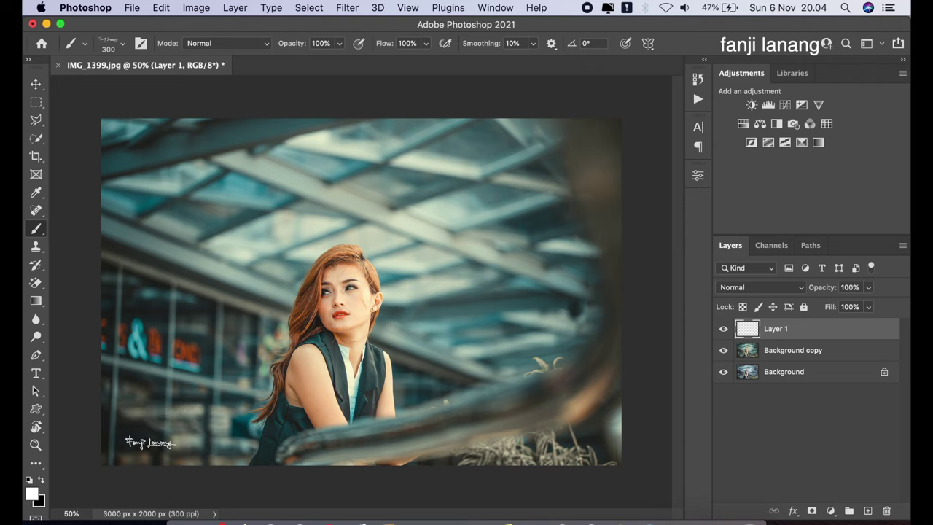